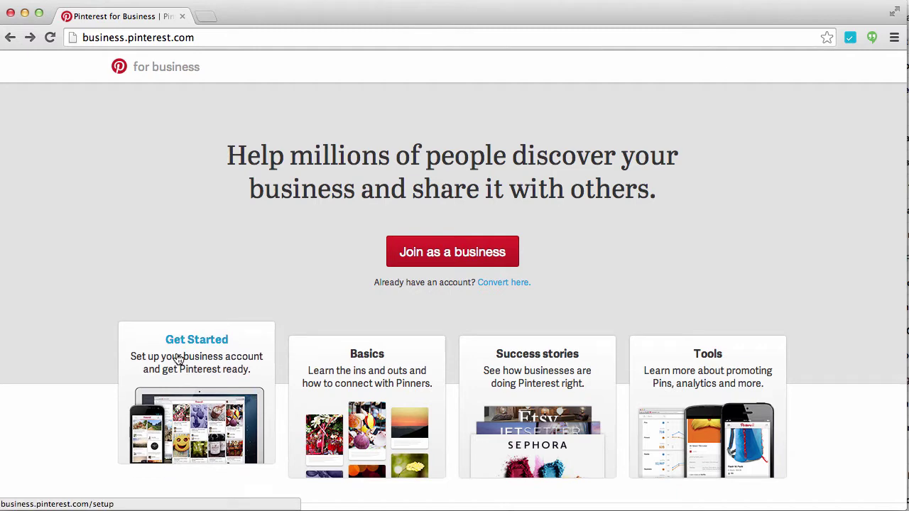
Go from the Pin It button information page to the Widget builder
{"action": "left_click", "coordinate": [737, 373]}
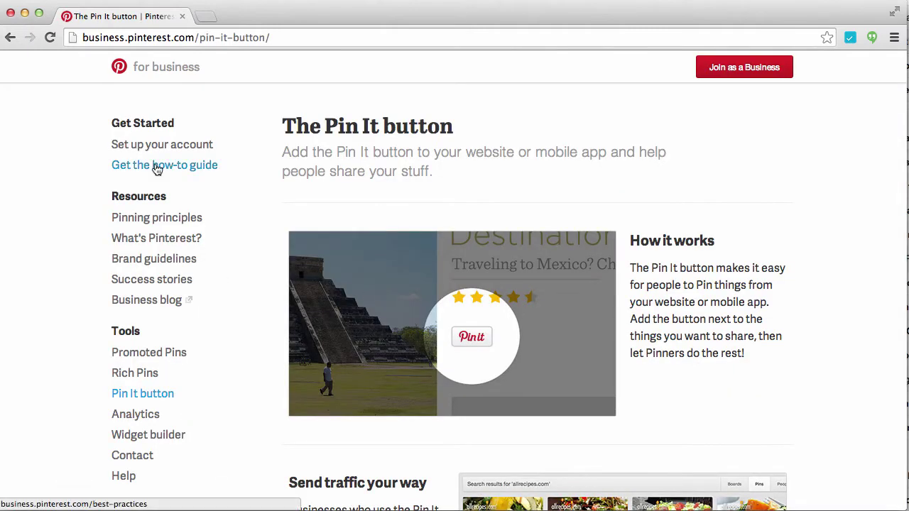
{"action": "left_click", "coordinate": [171, 441]}
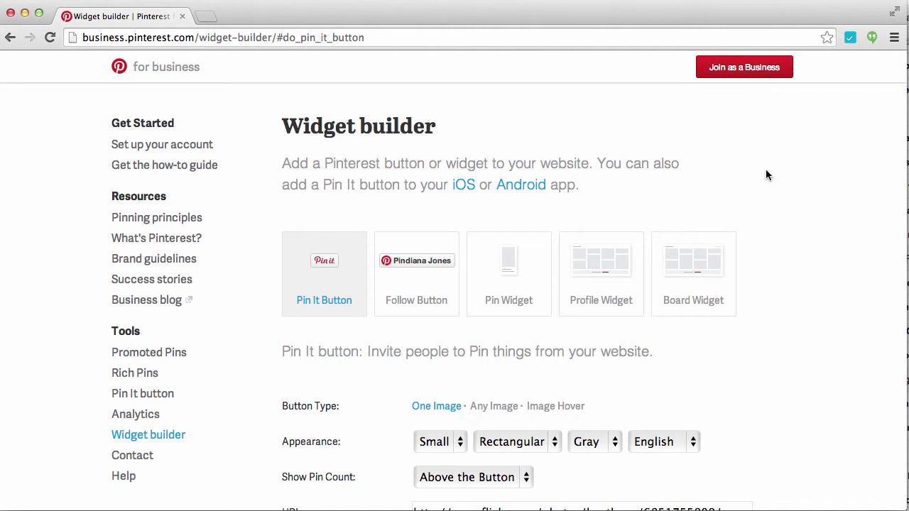
Choose the Board Widget type and scroll down to its settings form
{"action": "left_click", "coordinate": [713, 273]}
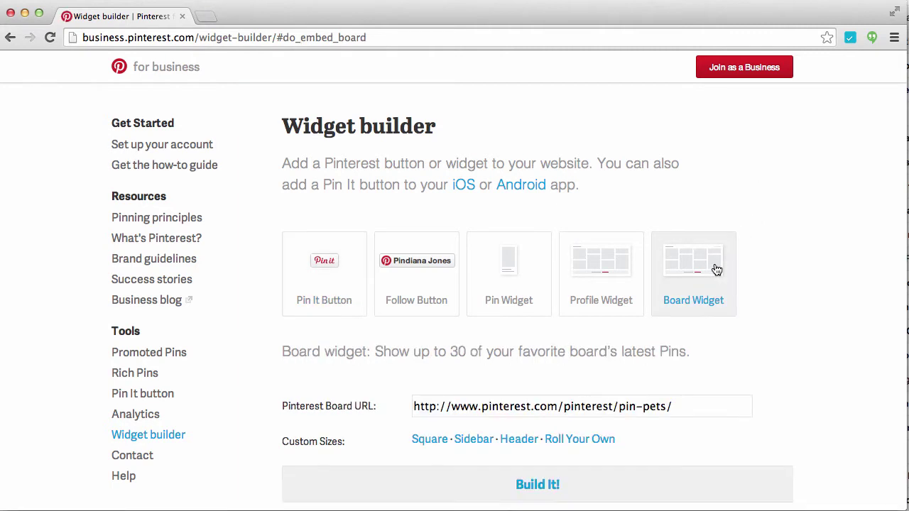
{"action": "scroll", "coordinate": [734, 360], "scroll_direction": "down", "scroll_amount": 3}
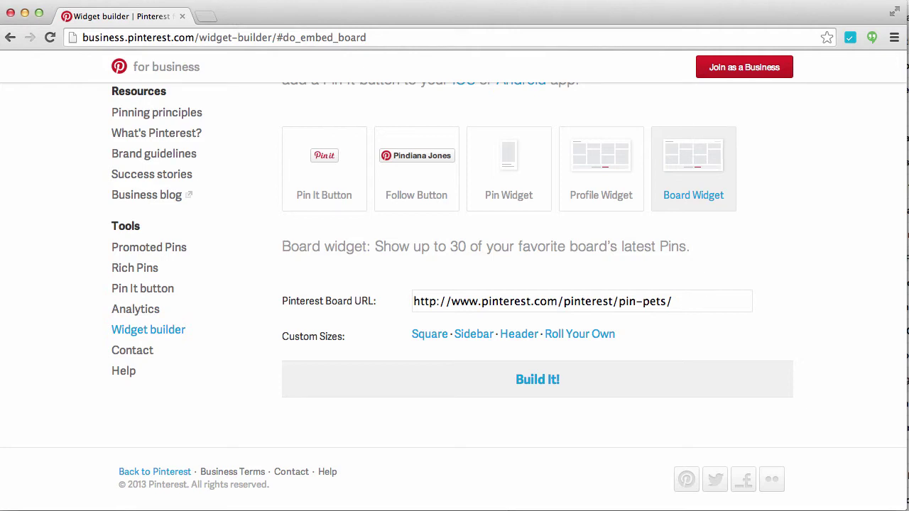
{"action": "scroll", "coordinate": [670, 294], "scroll_direction": "down", "scroll_amount": 1}
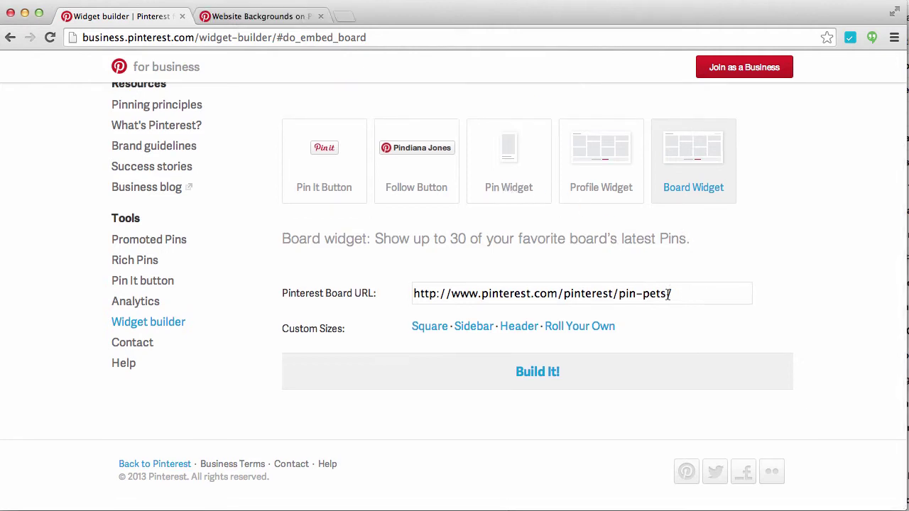
Open the WebStarts Website Backgrounds board in the second tab and select its URL
{"action": "type", "text": "/"}
{"action": "left_click", "coordinate": [279, 20]}
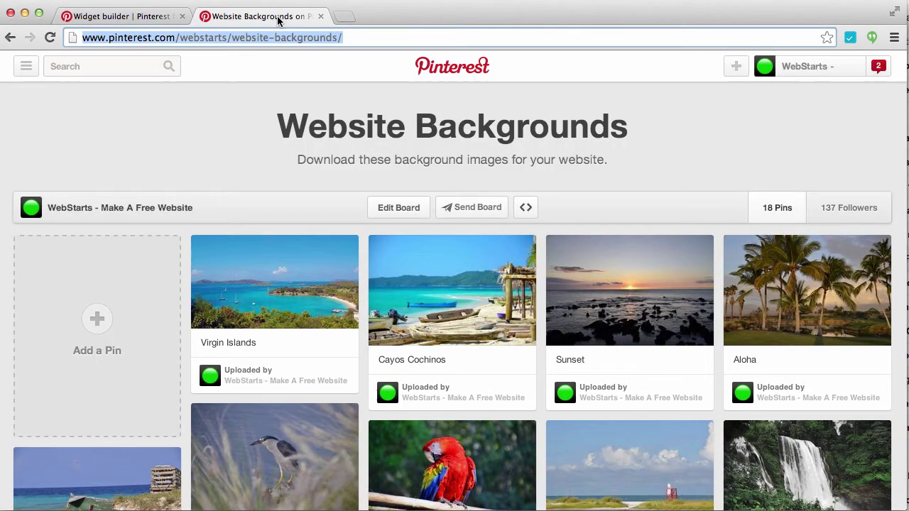
{"action": "left_click", "coordinate": [813, 74]}
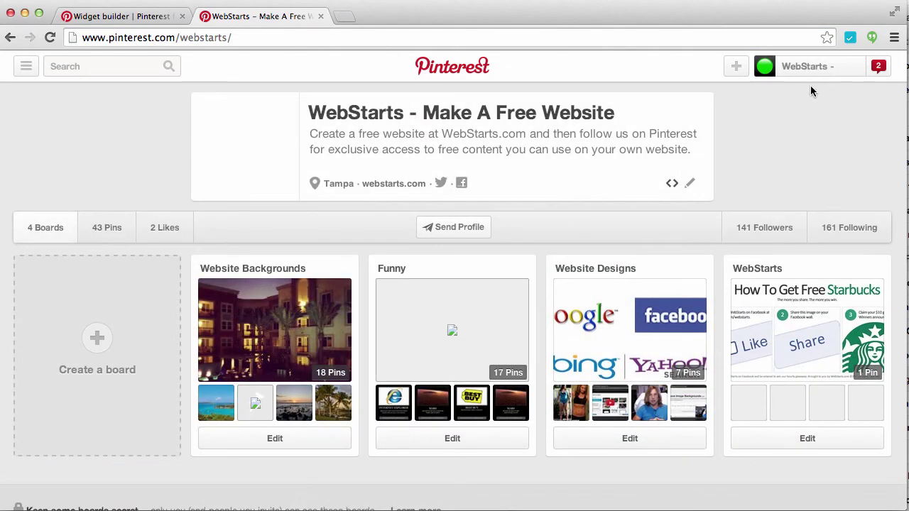
{"action": "left_click", "coordinate": [291, 299]}
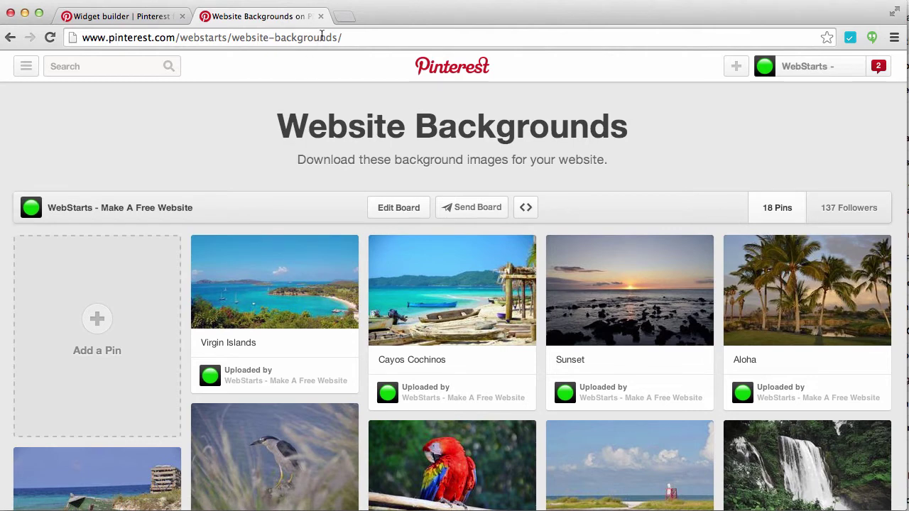
{"action": "left_click", "coordinate": [327, 40]}
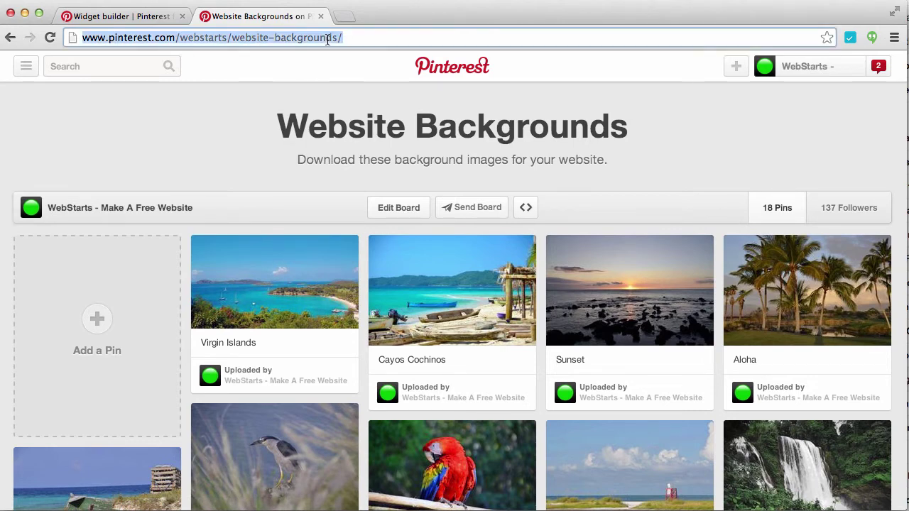
Replace the pin-pets URL with the Website Backgrounds board URL, build it, and choose Header sizing
{"action": "left_click", "coordinate": [141, 20]}
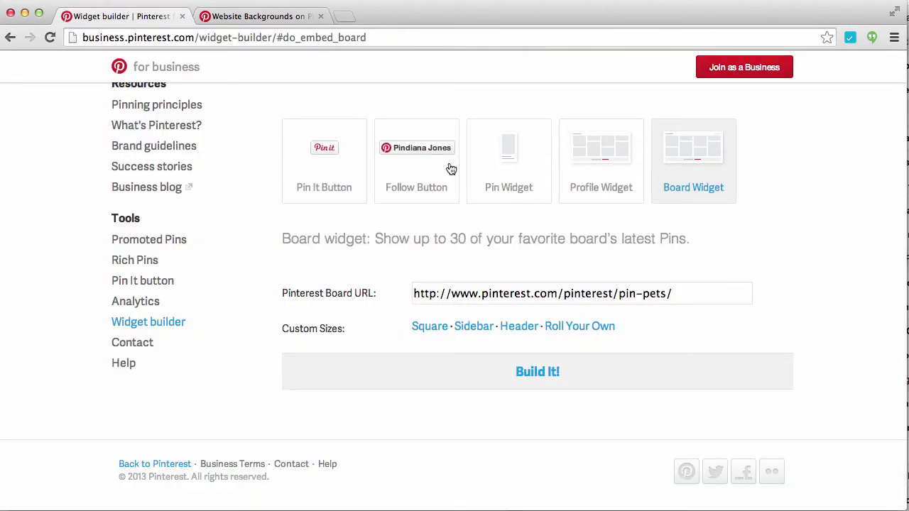
{"action": "left_click", "coordinate": [675, 294]}
{"action": "key", "text": "super+a"}
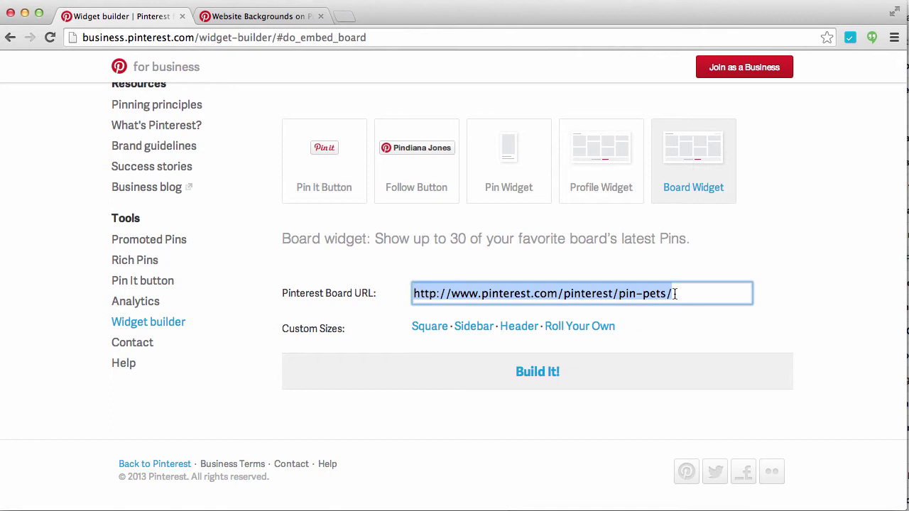
{"action": "type", "text": "http://www.pinterest.com/webstarts/website-backgrounds/"}
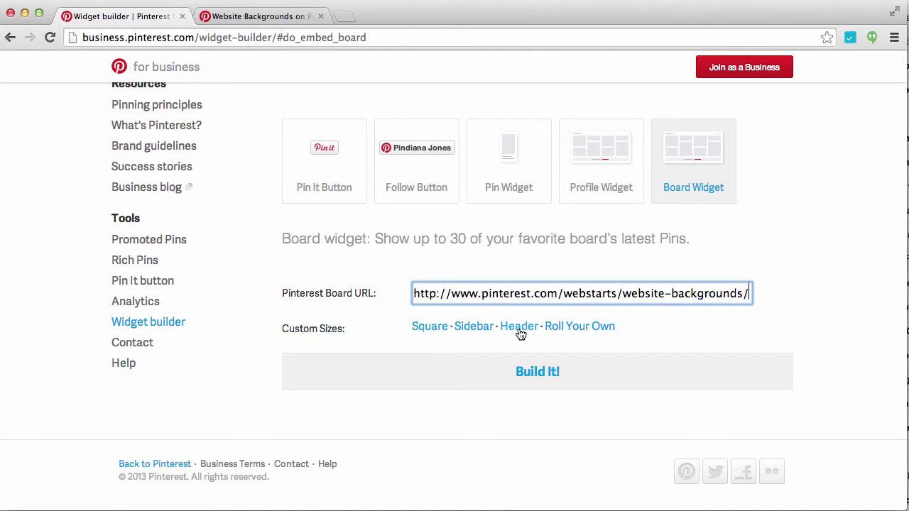
{"action": "left_click", "coordinate": [429, 331]}
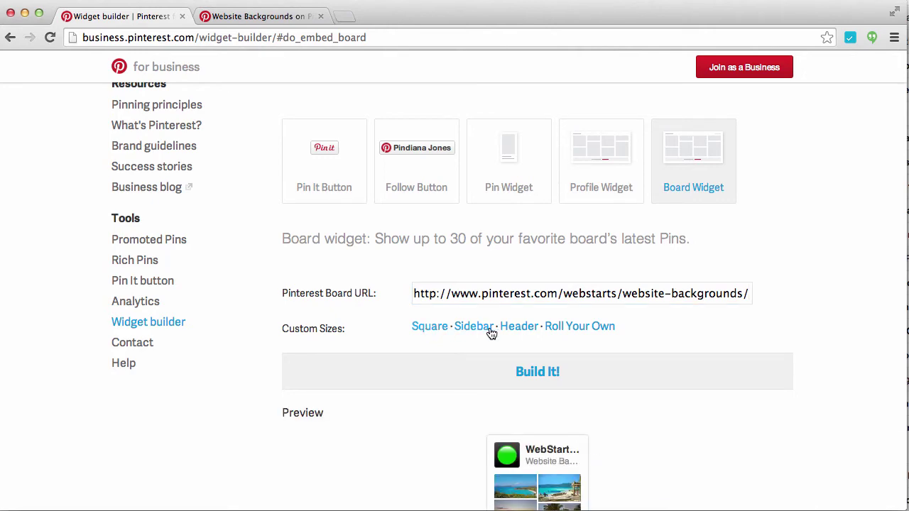
{"action": "left_click", "coordinate": [519, 328]}
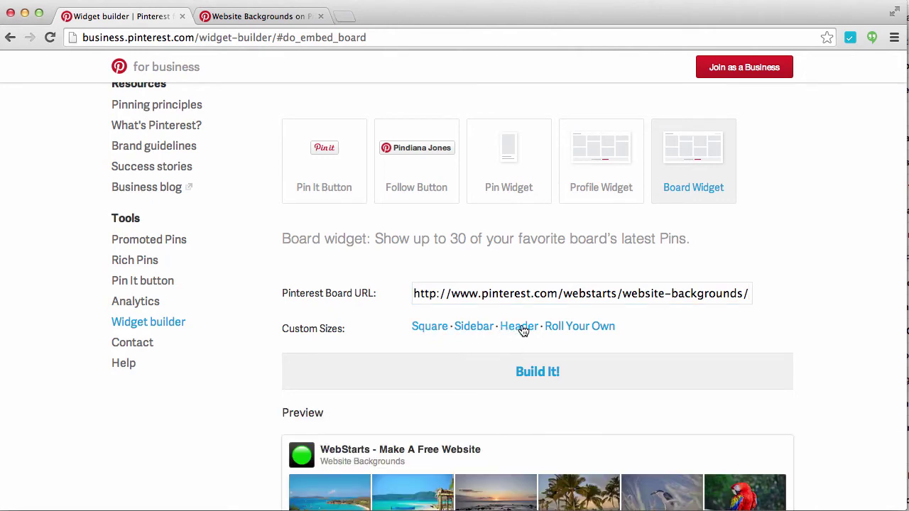
{"action": "left_click", "coordinate": [581, 327]}
Switch the widget to square size and scroll down to its embed code
{"action": "scroll", "coordinate": [553, 352], "scroll_direction": "down", "scroll_amount": 3}
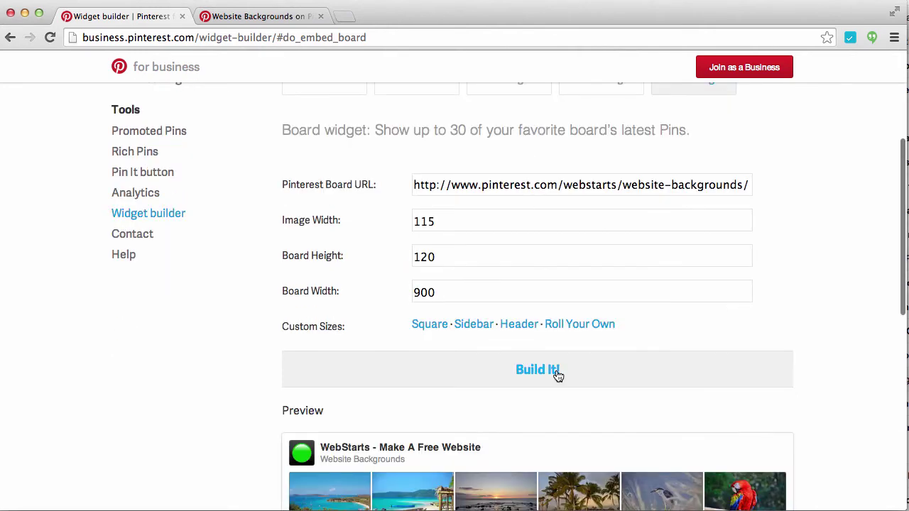
{"action": "left_click", "coordinate": [443, 329]}
{"action": "scroll", "coordinate": [471, 348], "scroll_direction": "down", "scroll_amount": 5}
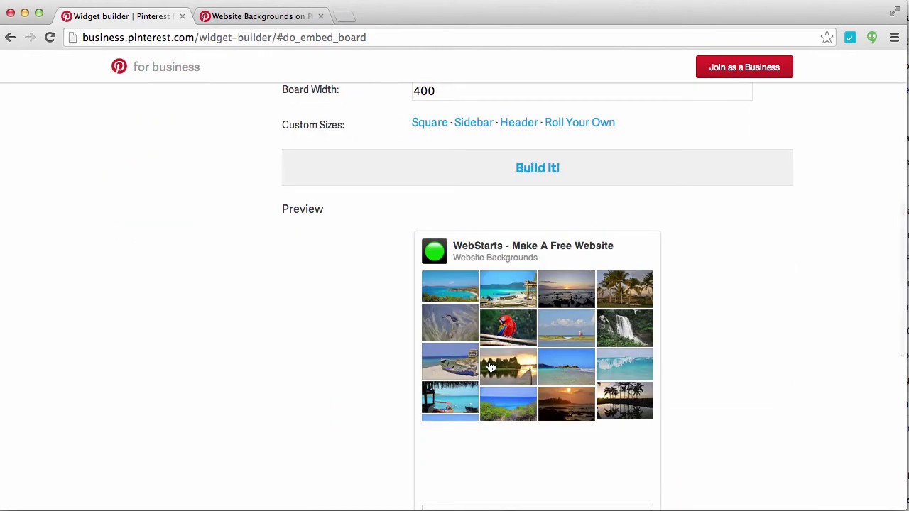
{"action": "scroll", "coordinate": [490, 366], "scroll_direction": "down", "scroll_amount": 1}
{"action": "scroll", "coordinate": [489, 367], "scroll_direction": "down", "scroll_amount": 3}
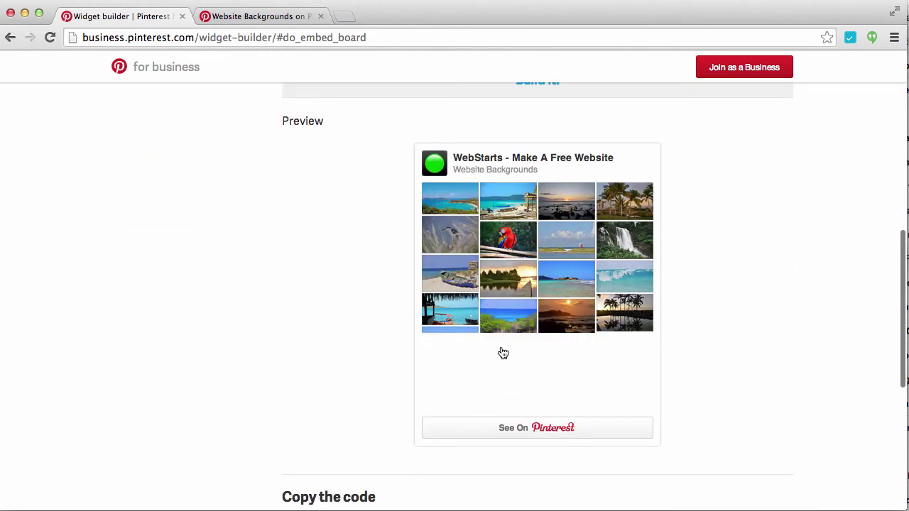
{"action": "scroll", "coordinate": [501, 353], "scroll_direction": "down", "scroll_amount": 1}
{"action": "scroll", "coordinate": [498, 389], "scroll_direction": "down", "scroll_amount": 2}
{"action": "scroll", "coordinate": [500, 389], "scroll_direction": "down", "scroll_amount": 2}
{"action": "scroll", "coordinate": [501, 387], "scroll_direction": "down", "scroll_amount": 2}
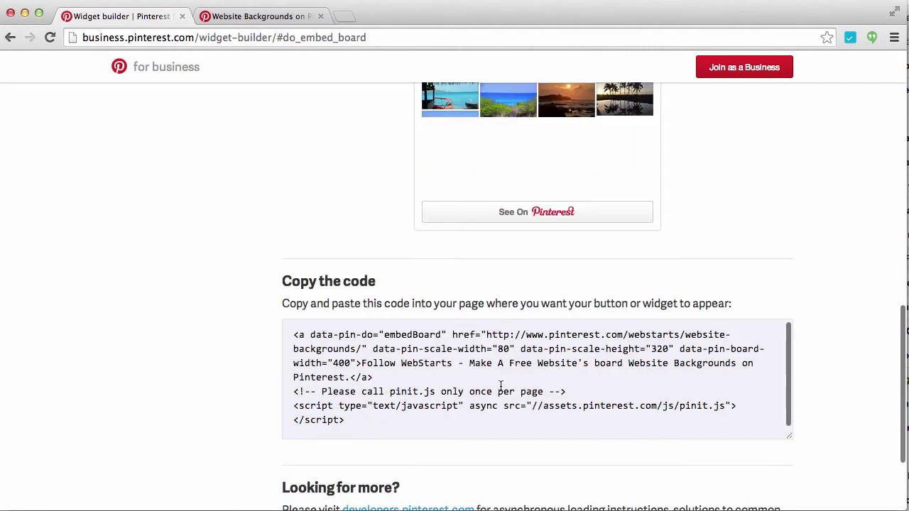
Select the entire board widget embed code and copy it to the clipboard
{"action": "left_click_drag", "start_coordinate": [371, 399], "coordinate": [295, 313]}
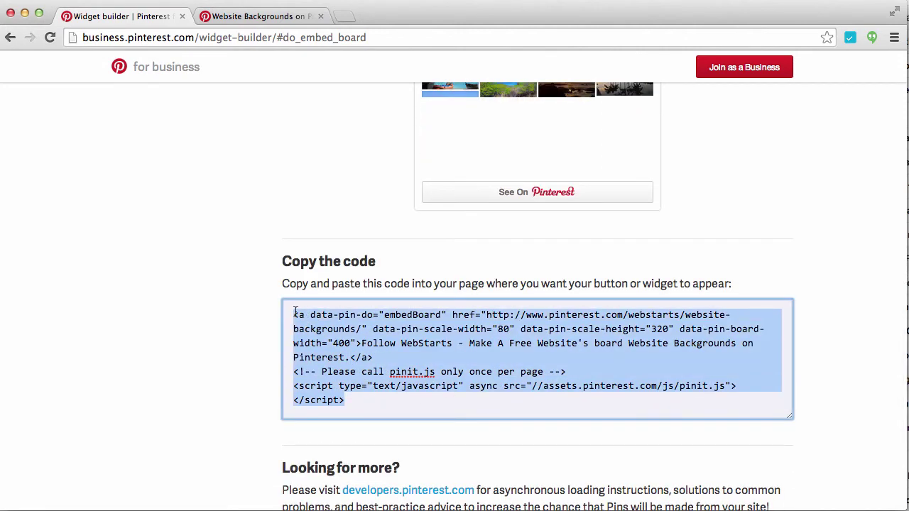
{"action": "right_click", "coordinate": [338, 339]}
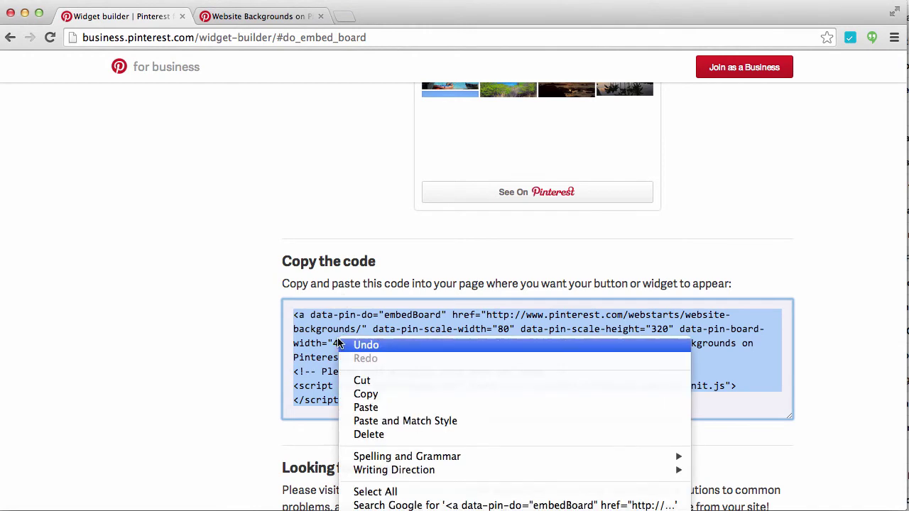
{"action": "left_click", "coordinate": [357, 395]}
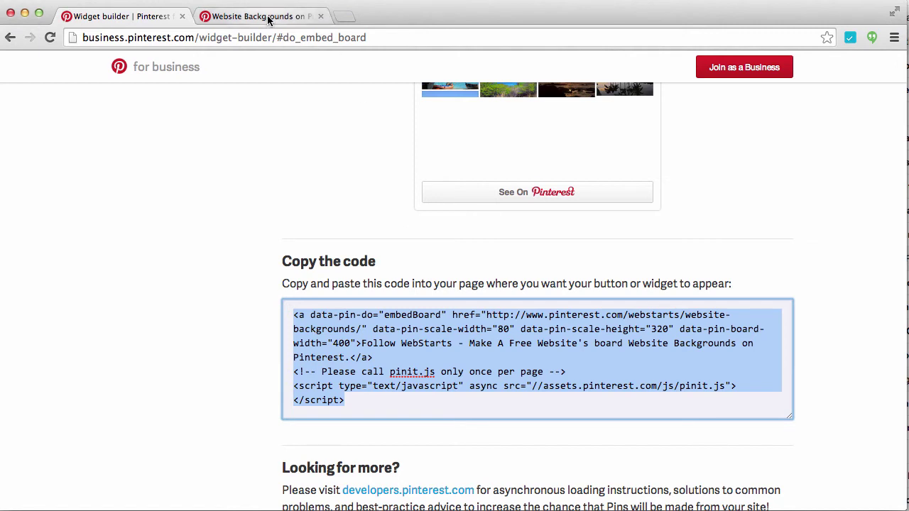
Load webstarts.com in a new tab, edit the Home page, and show the Insert menu
{"action": "left_click", "coordinate": [344, 15]}
{"action": "type", "text": "web"}
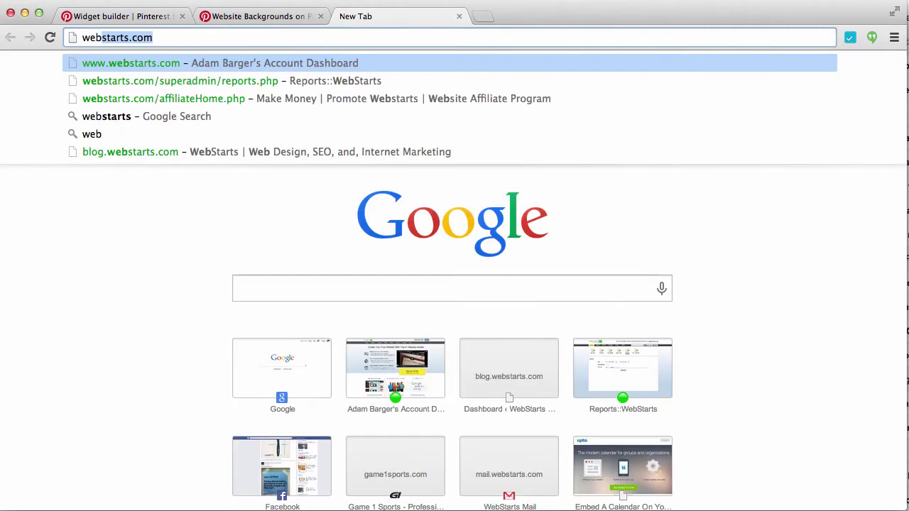
{"action": "key", "text": "Return"}
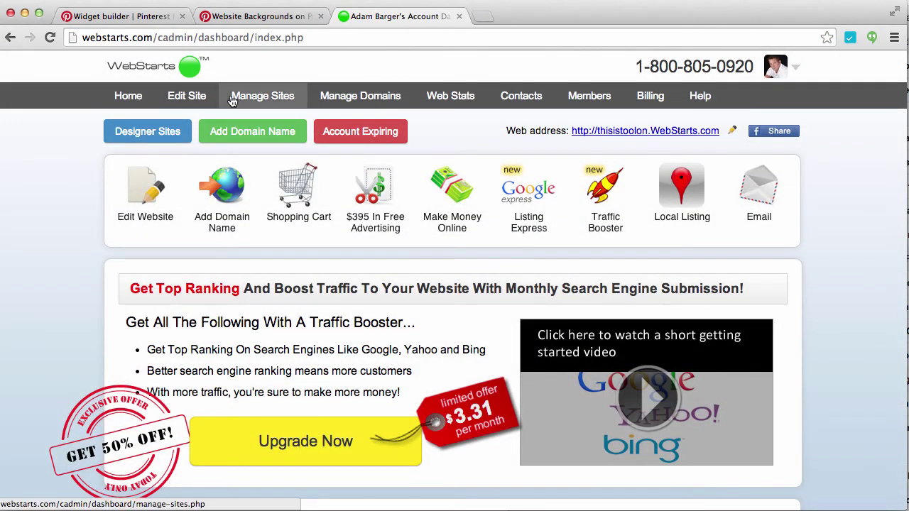
{"action": "left_click", "coordinate": [190, 98]}
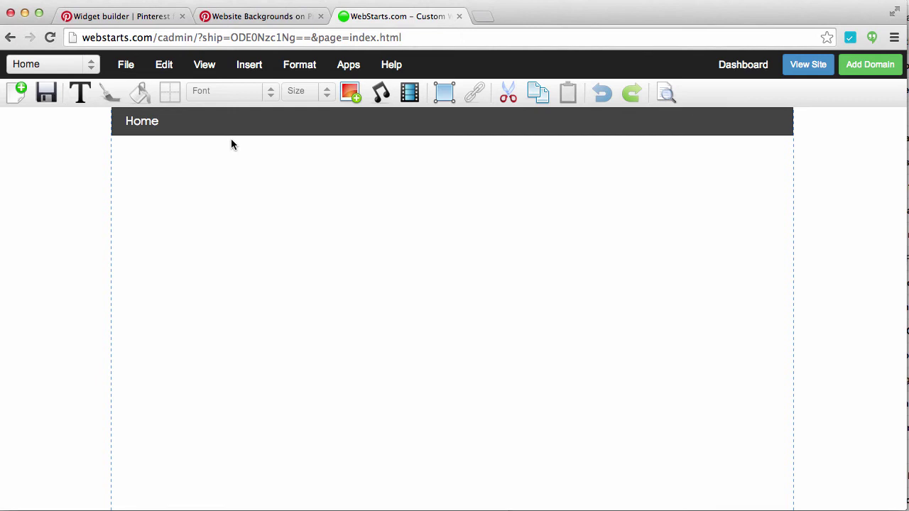
{"action": "left_click", "coordinate": [254, 71]}
{"action": "mouse_move", "coordinate": [260, 97]}
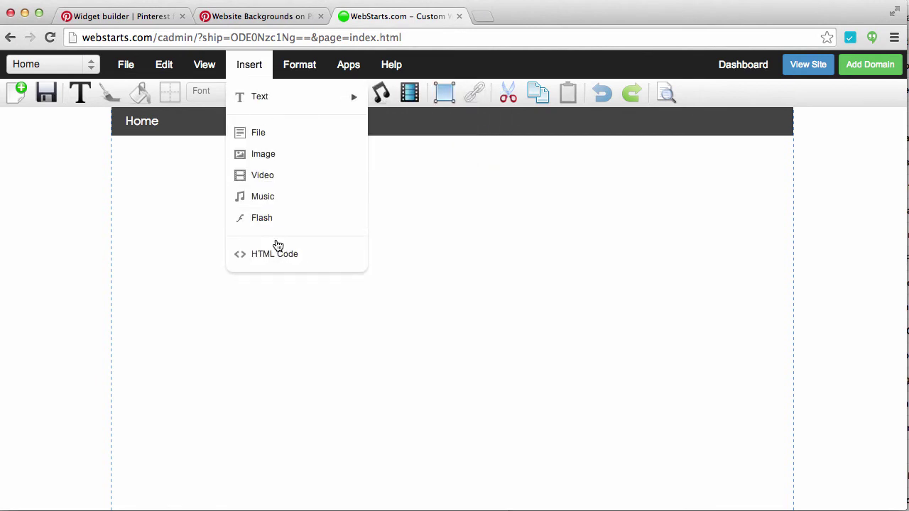
Add an HTML Code block and paste the Pinterest board embed code into it
{"action": "left_click", "coordinate": [276, 253]}
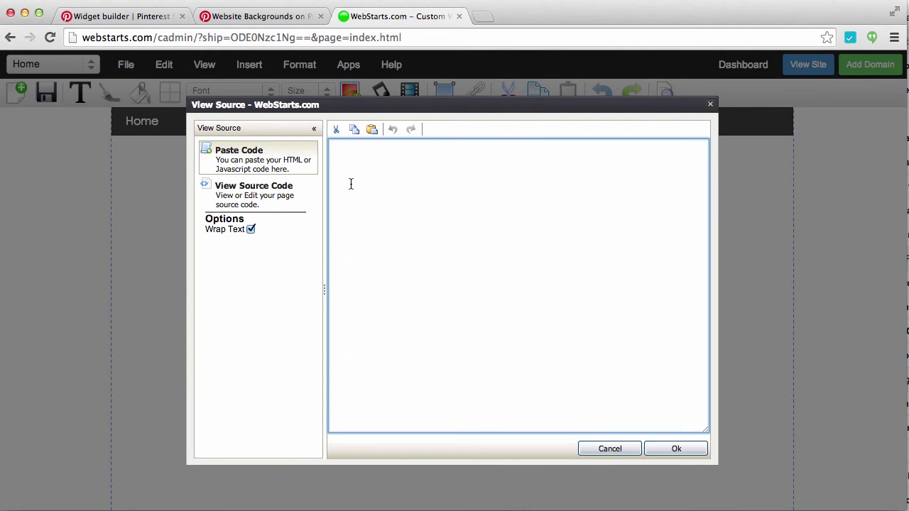
{"action": "key", "text": "ctrl+v"}
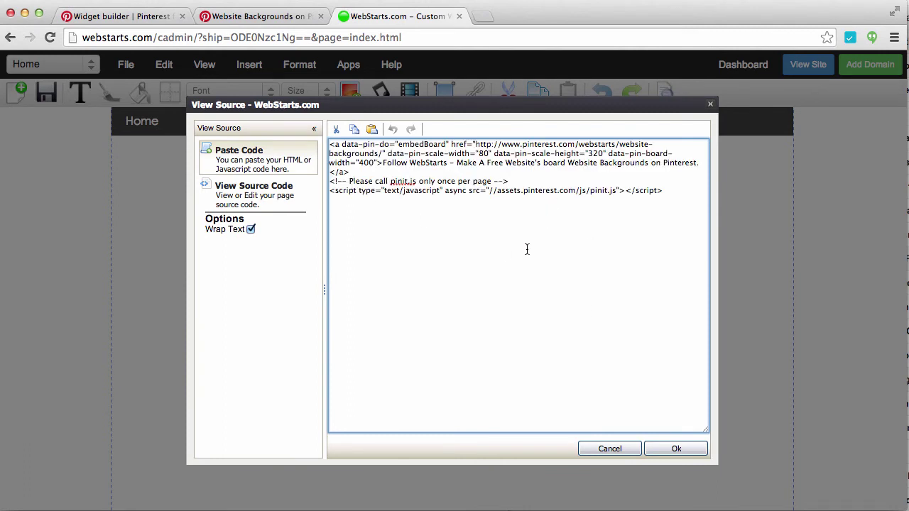
{"action": "right_click", "coordinate": [526, 249]}
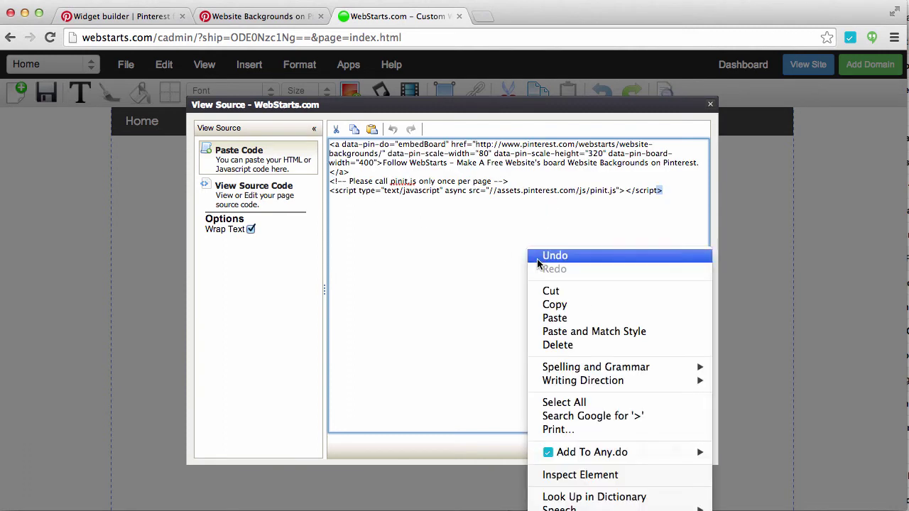
{"action": "left_click", "coordinate": [492, 329]}
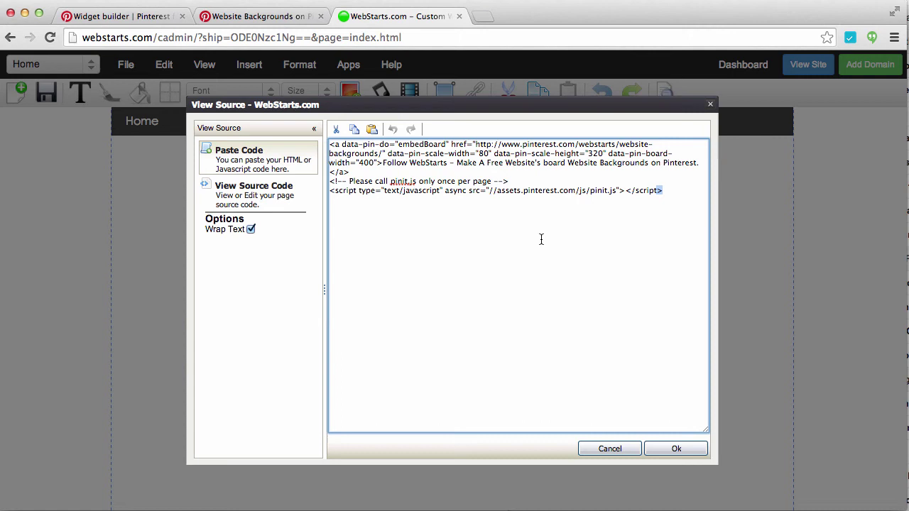
Confirm the code, move and enlarge the widget below the Home bar, save, and view the site
{"action": "left_click", "coordinate": [678, 450]}
{"action": "mouse_move", "coordinate": [283, 199]}
{"action": "left_mouse_down"}
{"action": "mouse_move", "coordinate": [286, 263]}
{"action": "mouse_move", "coordinate": [306, 243]}
{"action": "left_mouse_up"}
{"action": "mouse_move", "coordinate": [351, 305]}
{"action": "left_mouse_down"}
{"action": "mouse_move", "coordinate": [452, 369]}
{"action": "mouse_move", "coordinate": [390, 367]}
{"action": "left_mouse_up"}
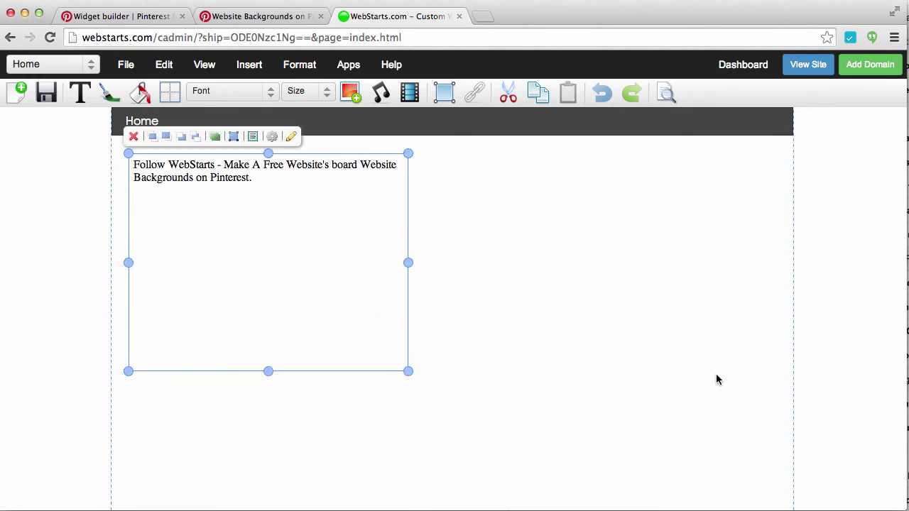
{"action": "left_click", "coordinate": [46, 92]}
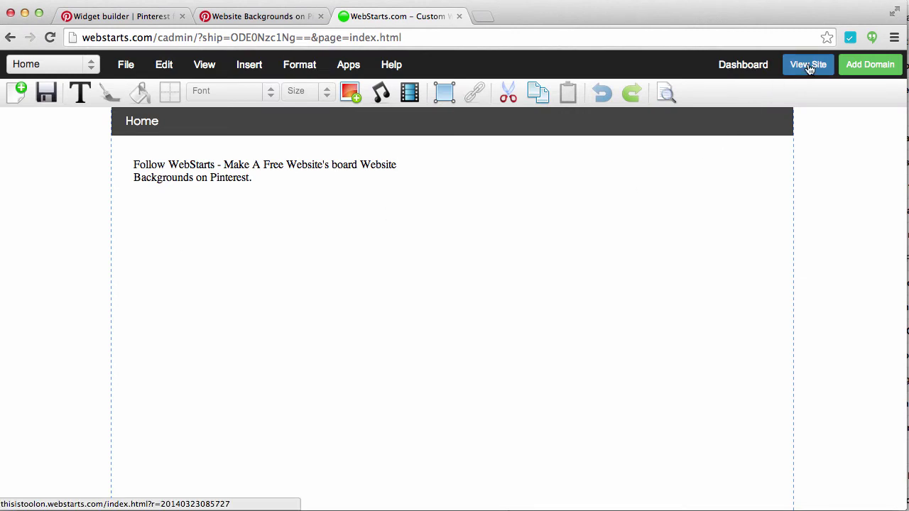
{"action": "left_click", "coordinate": [807, 65]}
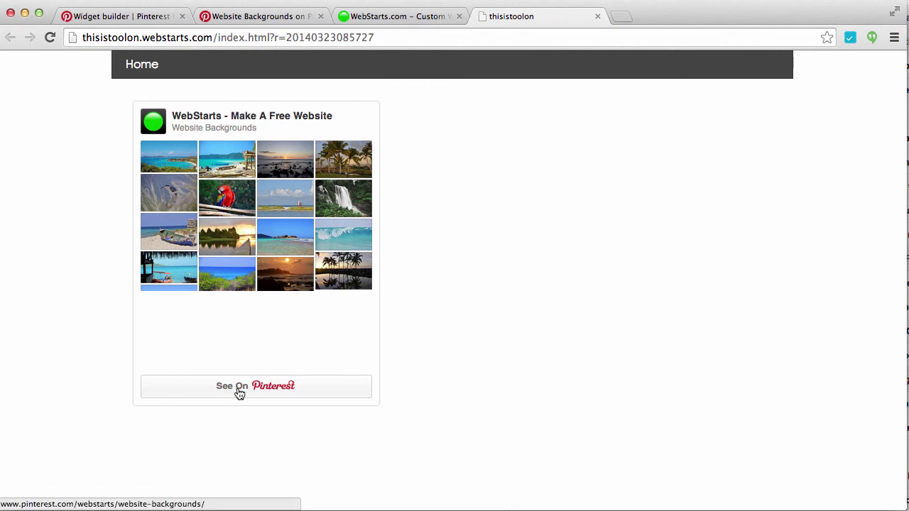
{"action": "left_click", "coordinate": [349, 226]}
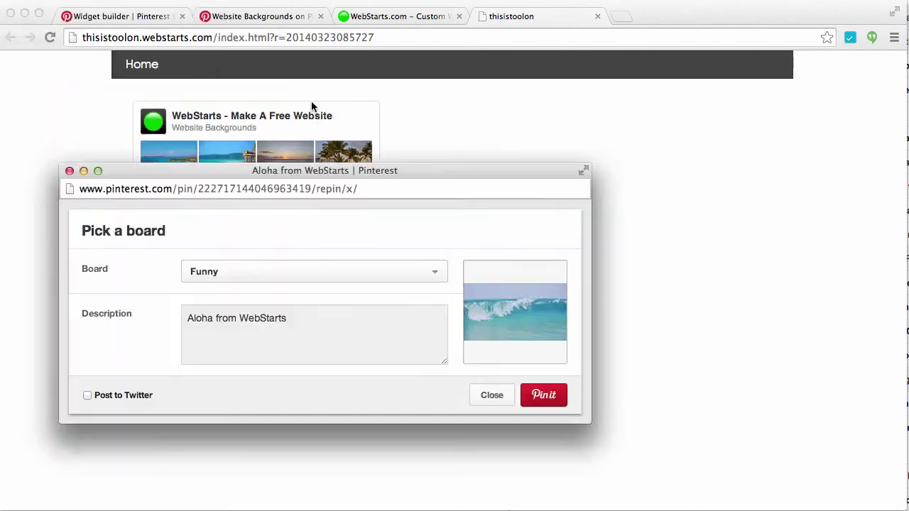
{"action": "left_click", "coordinate": [536, 404]}
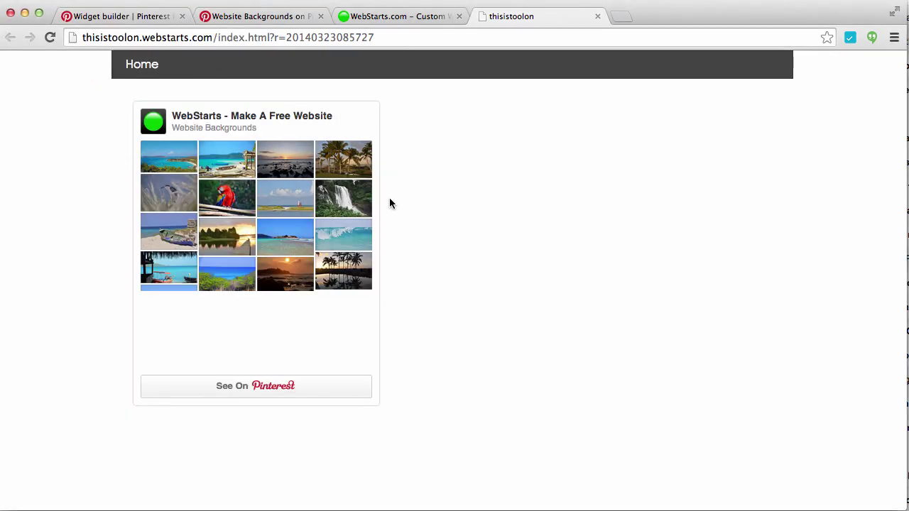
{"action": "left_click", "coordinate": [249, 236]}
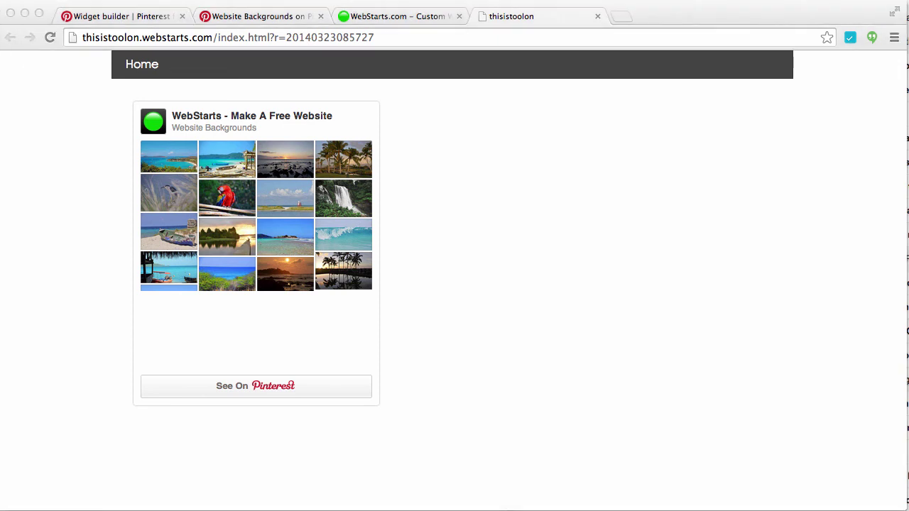